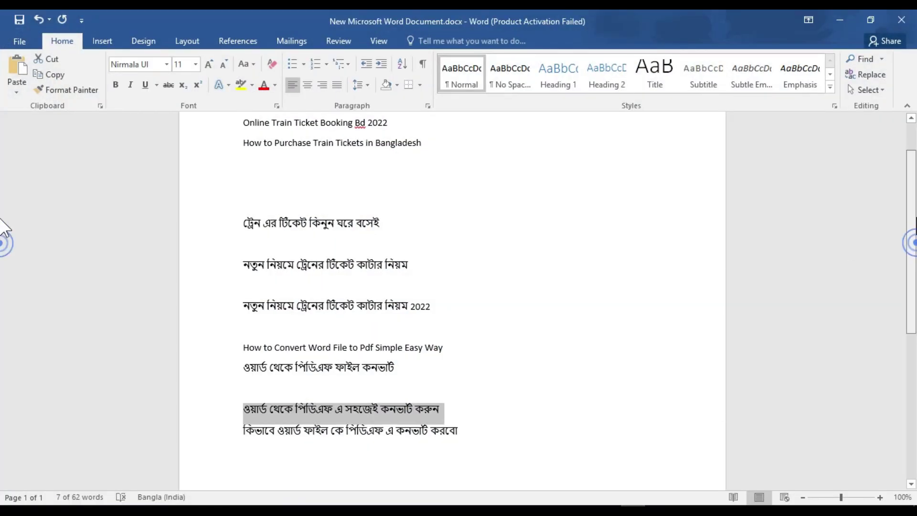
scroll(5, 201, up, 3)
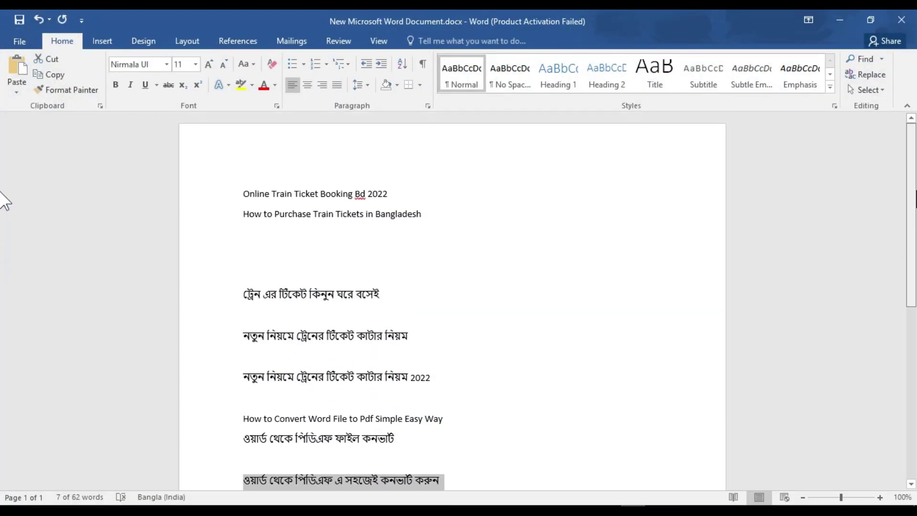
click(452, 218)
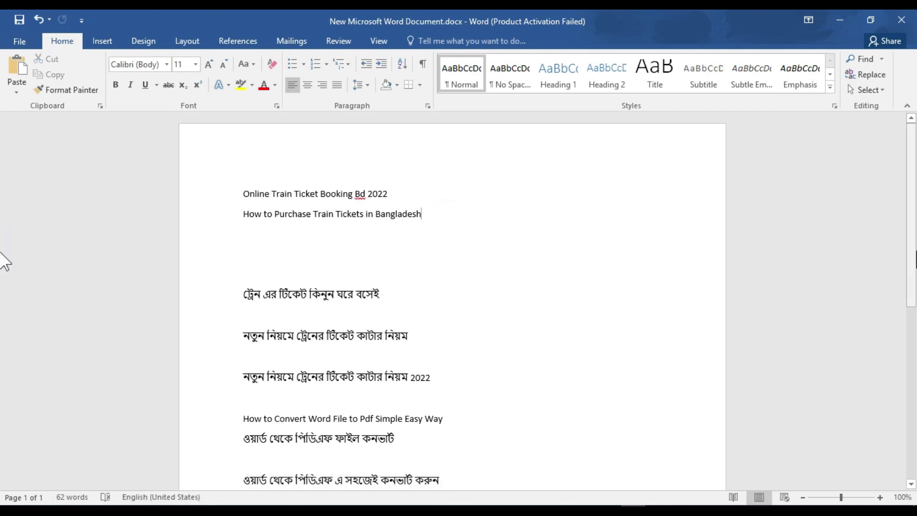
scroll(5, 262, down, 5)
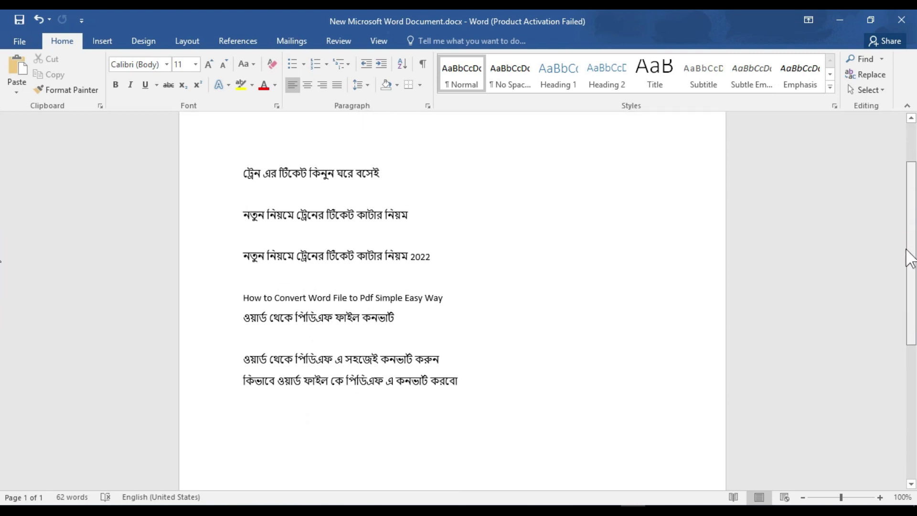
scroll(909, 258, up, 6)
scroll(5, 303, down, 7)
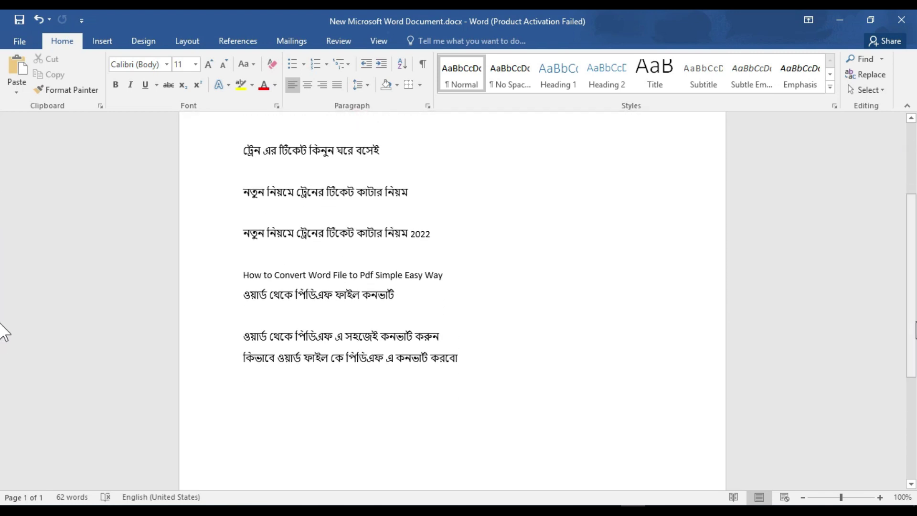
scroll(5, 263, up, 6)
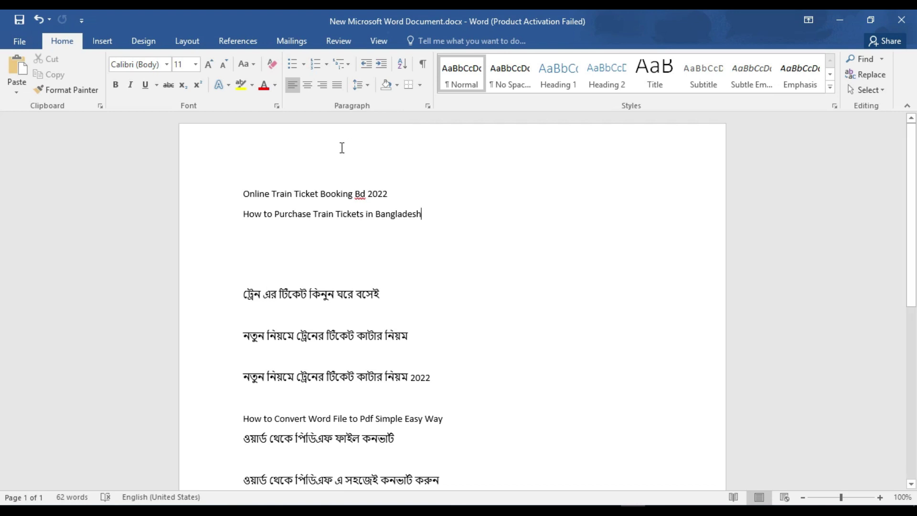
Start saving a copy of the document, choosing the Desktop as the current folder.
click(16, 39)
click(17, 30)
click(19, 38)
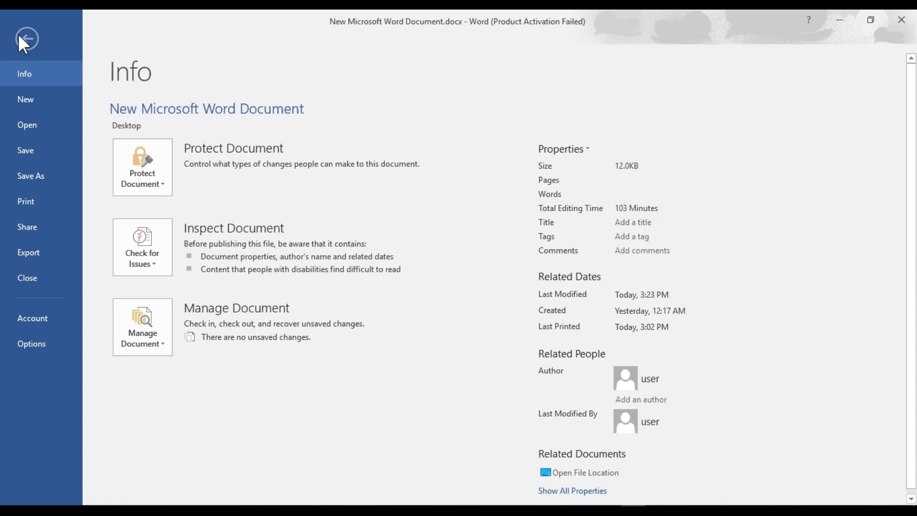
click(51, 165)
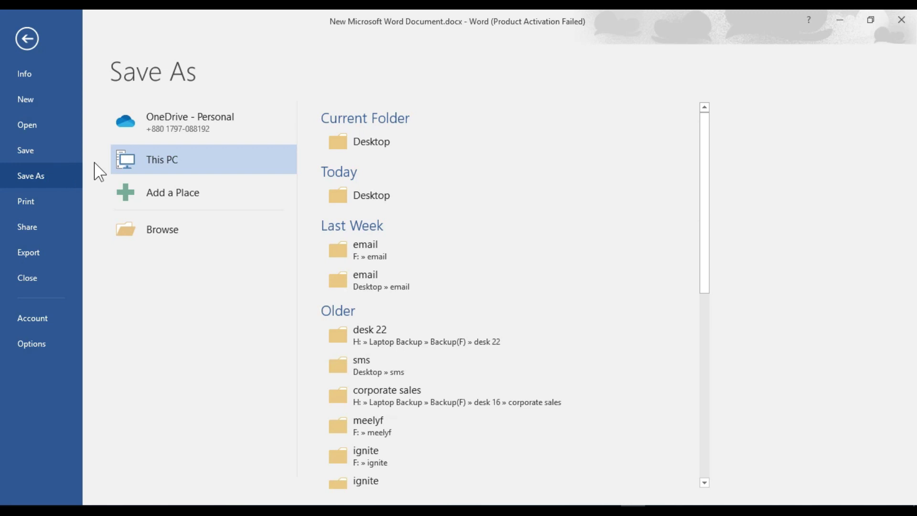
click(367, 148)
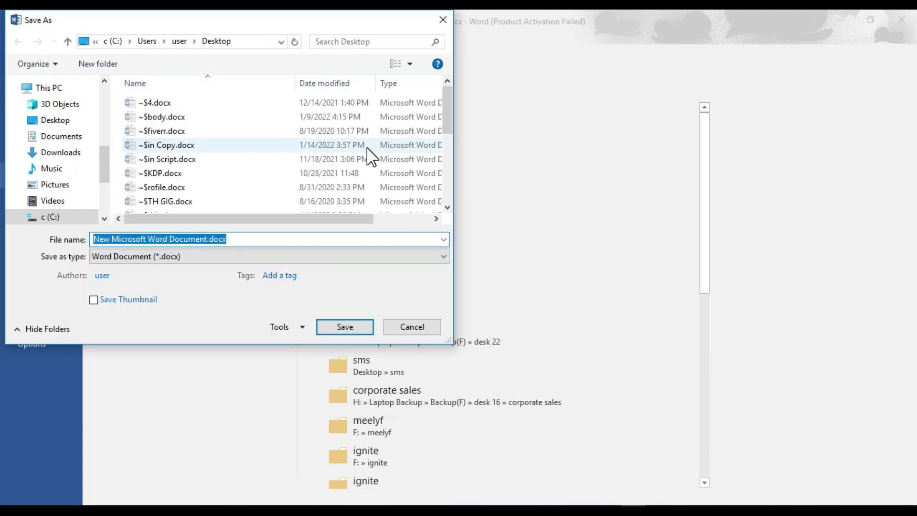
Save the document to the Desktop in PDF format as New Microsoft Word Document.pdf.
click(244, 239)
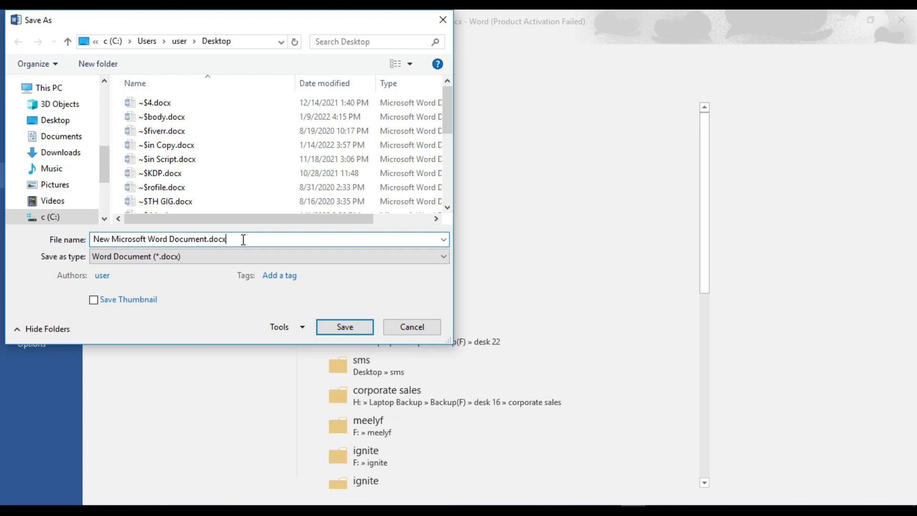
click(58, 122)
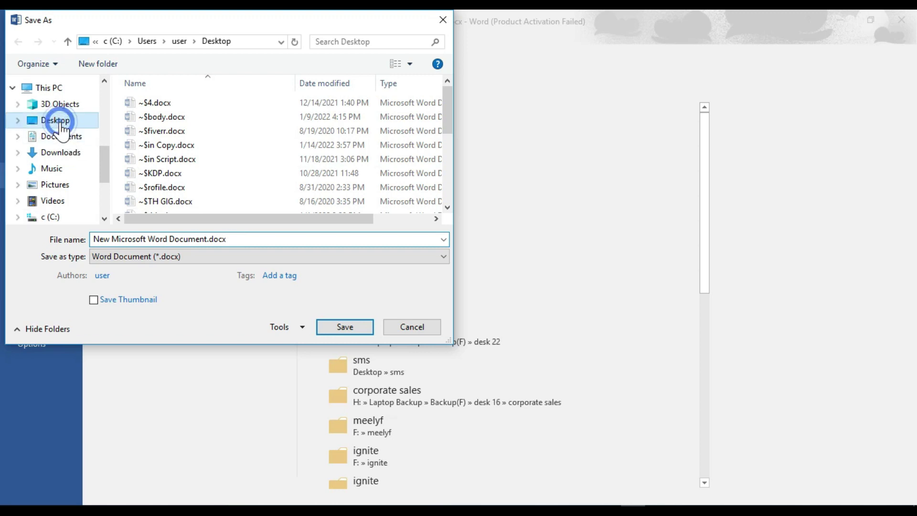
click(313, 256)
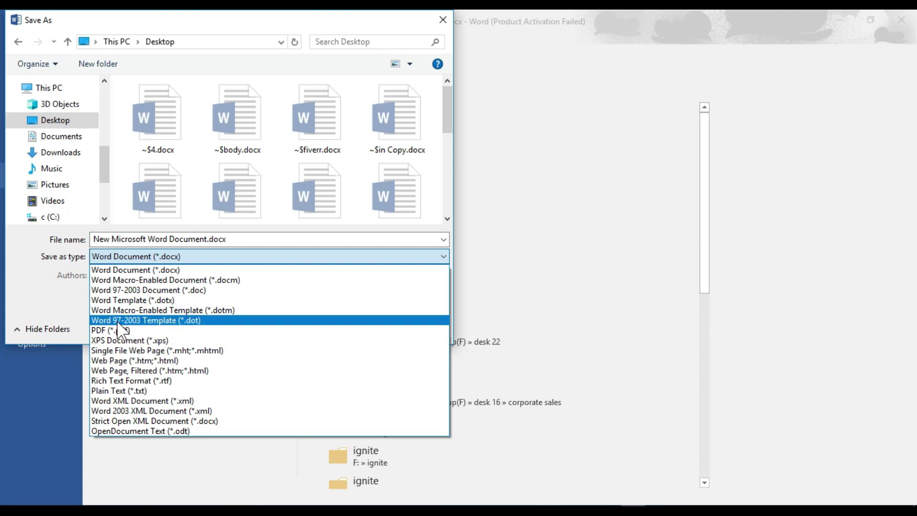
click(134, 331)
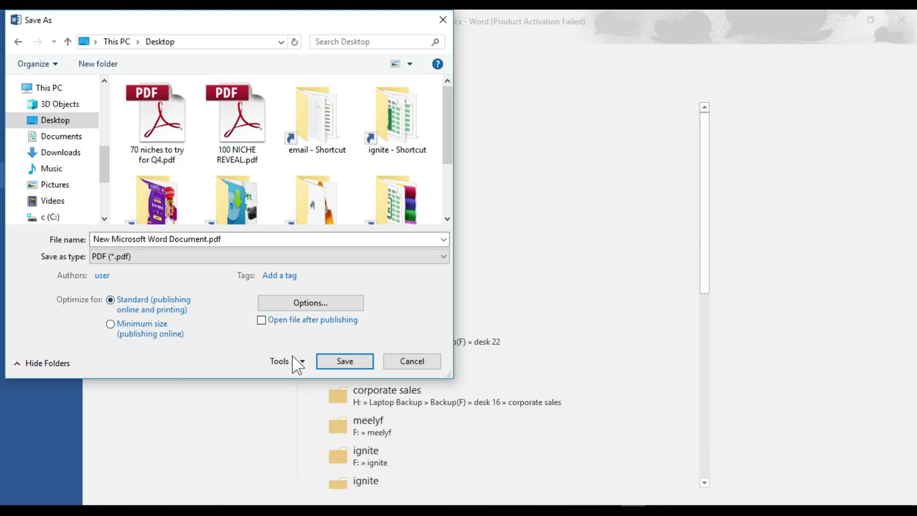
click(338, 361)
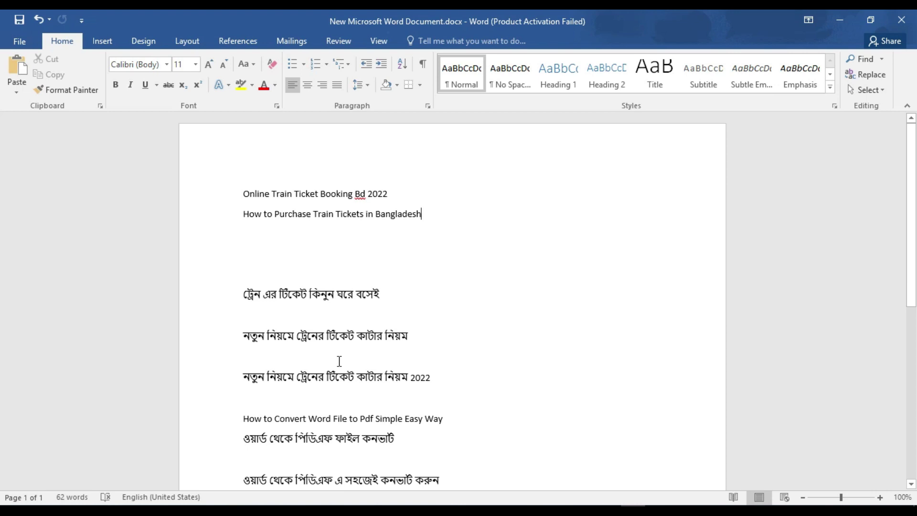
Open the exported New Microsoft Word Document.pdf from the desktop, review it at 75% zoom, and close it.
click(841, 30)
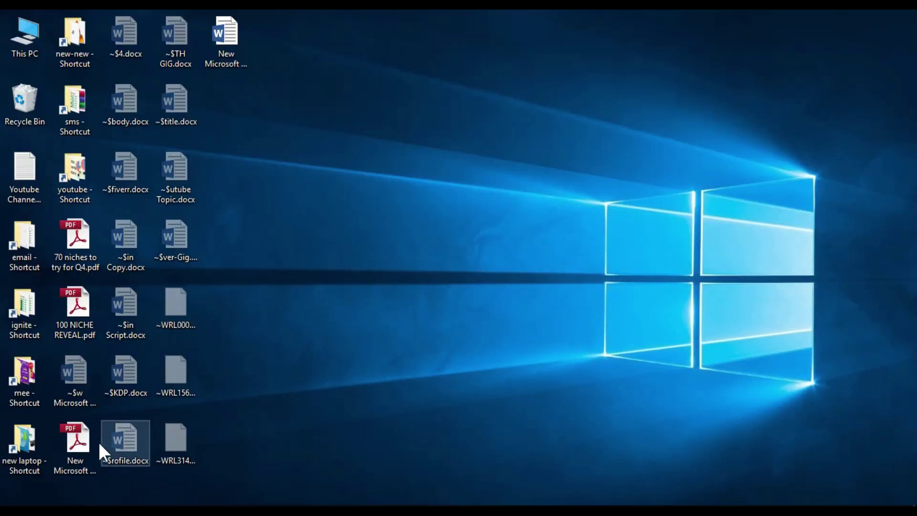
click(82, 435)
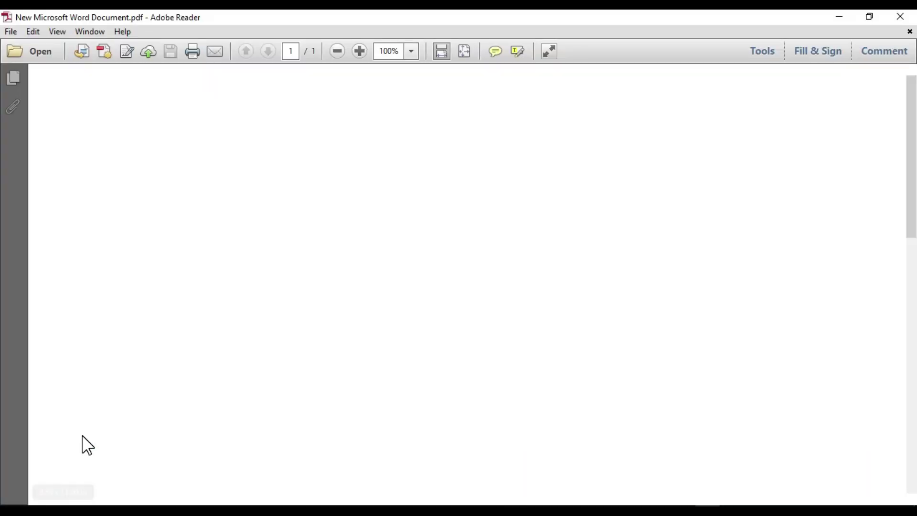
click(410, 53)
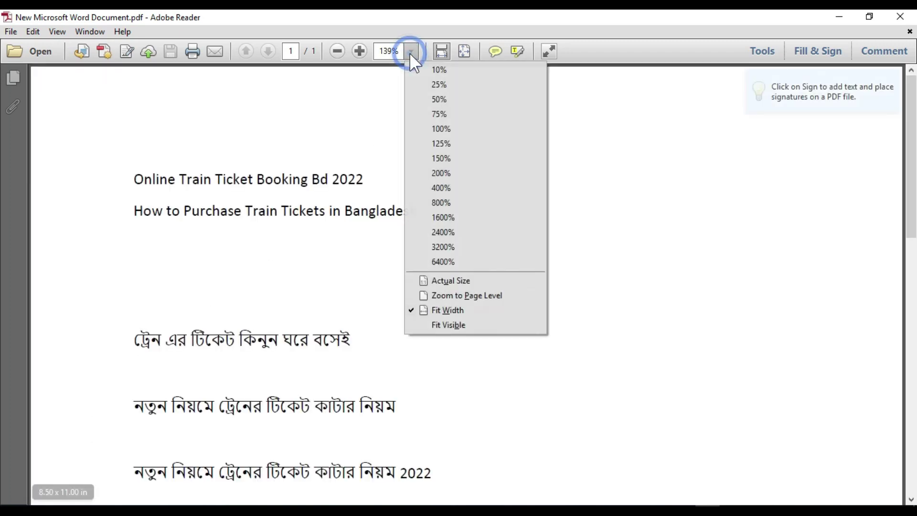
click(459, 113)
scroll(1, 266, down, 3)
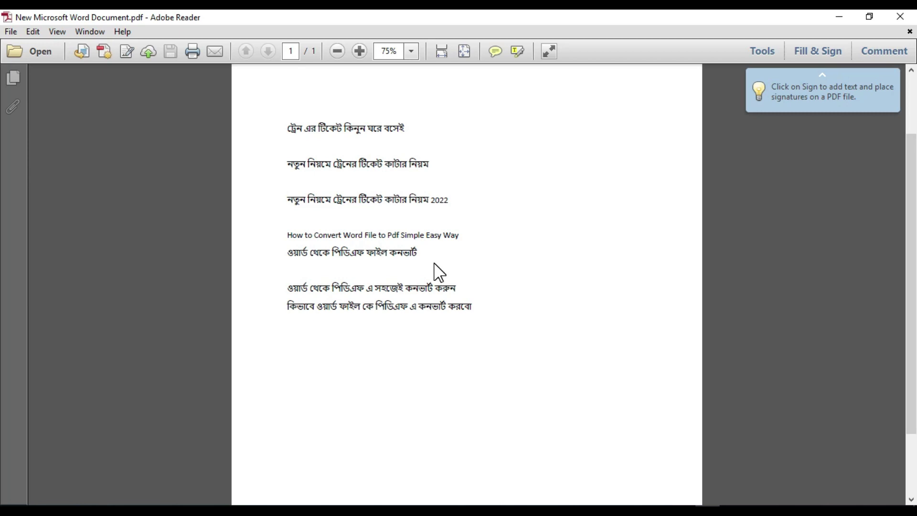
scroll(4, 184, up, 3)
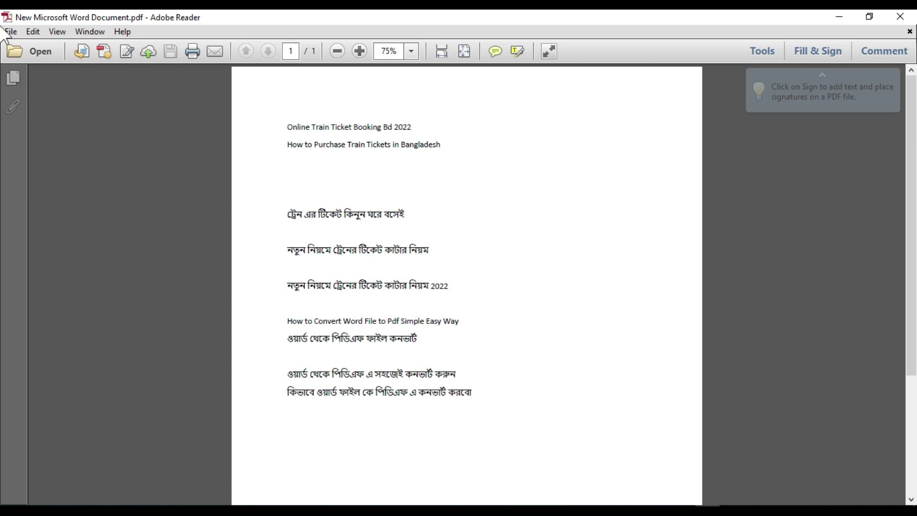
click(910, 15)
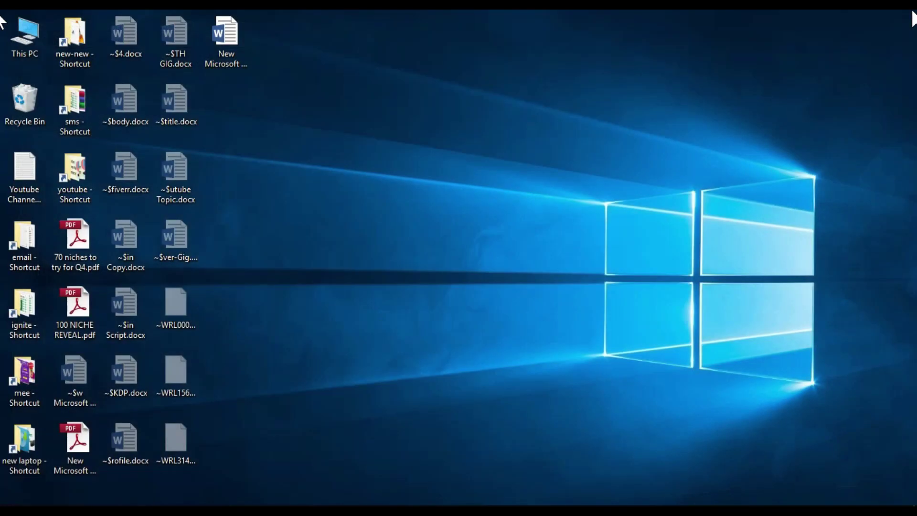
Switch to Google Chrome and search Google for "convert word to pdf".
click(563, 350)
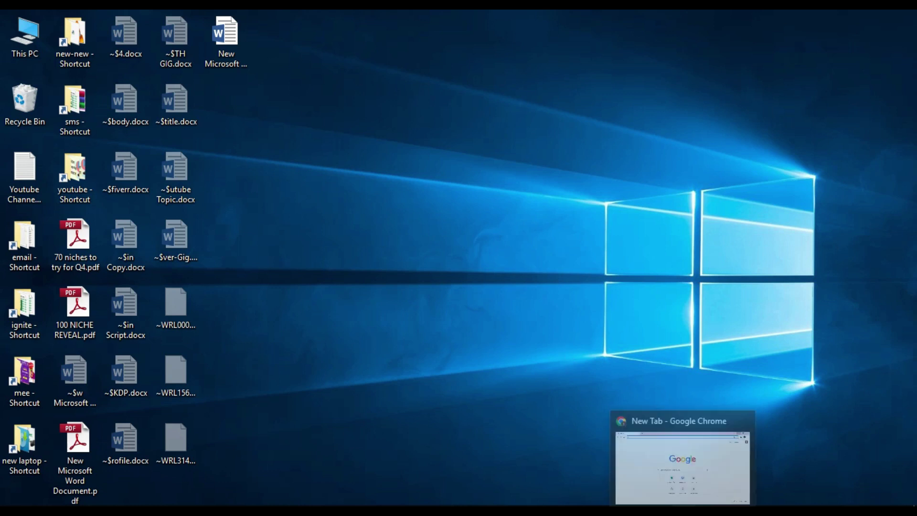
click(683, 510)
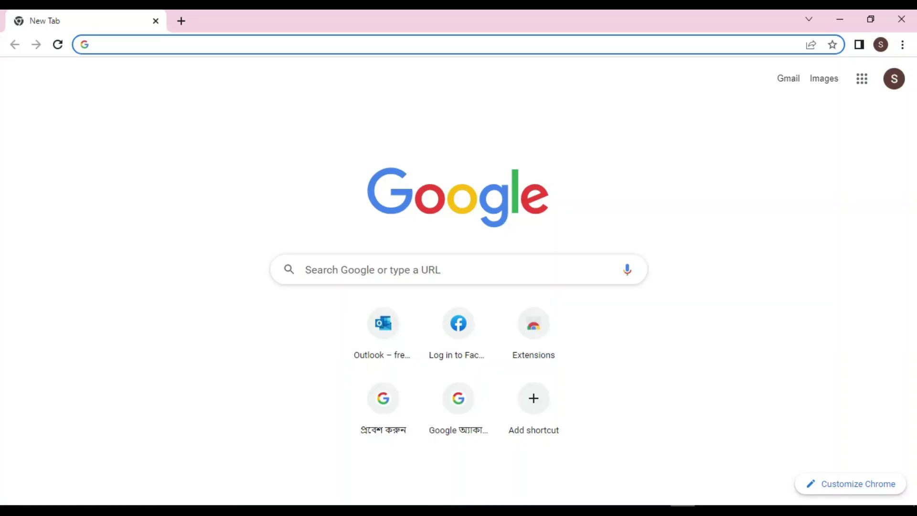
click(346, 270)
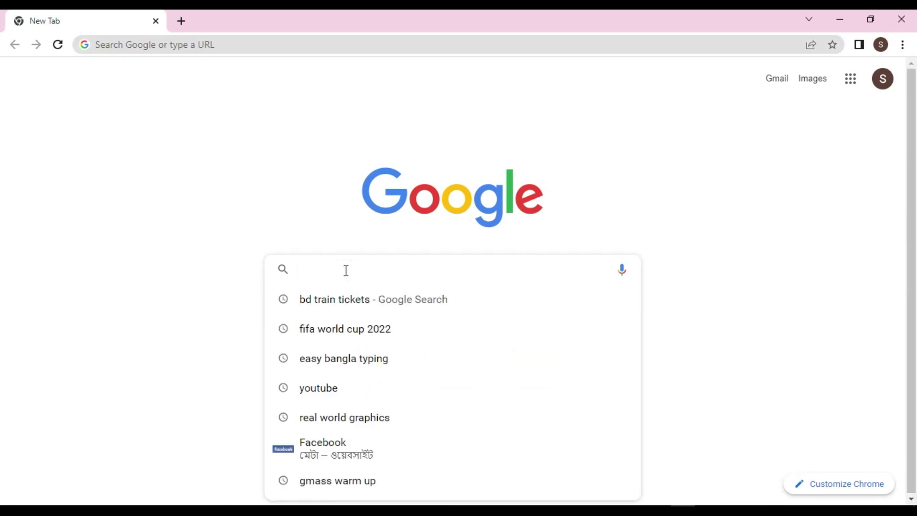
text(convert)
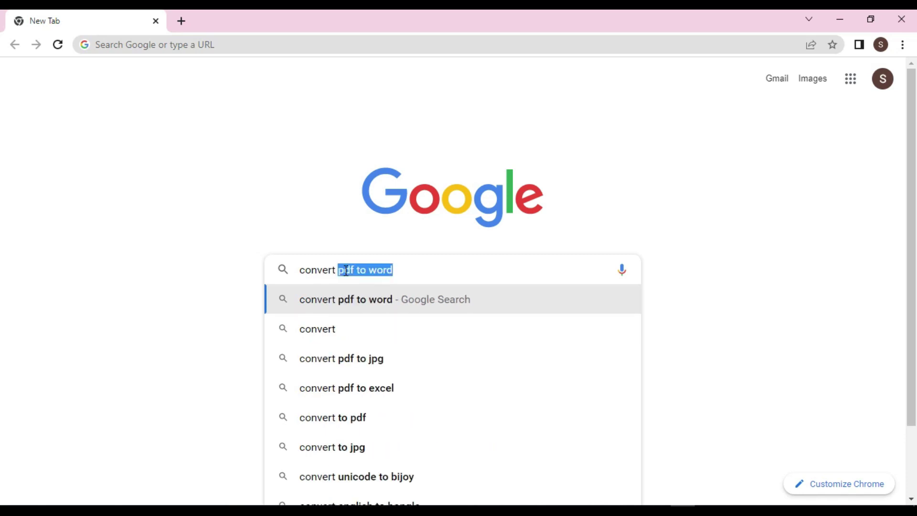
text( wo)
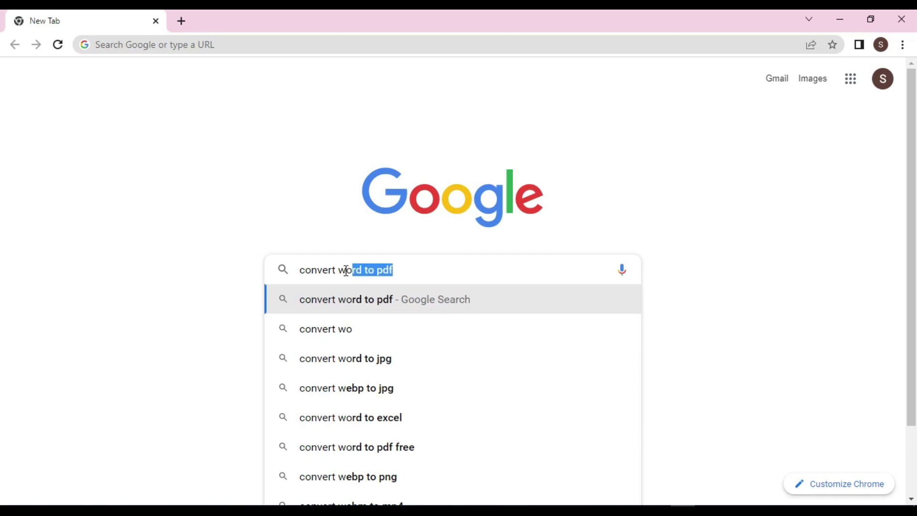
key(Return)
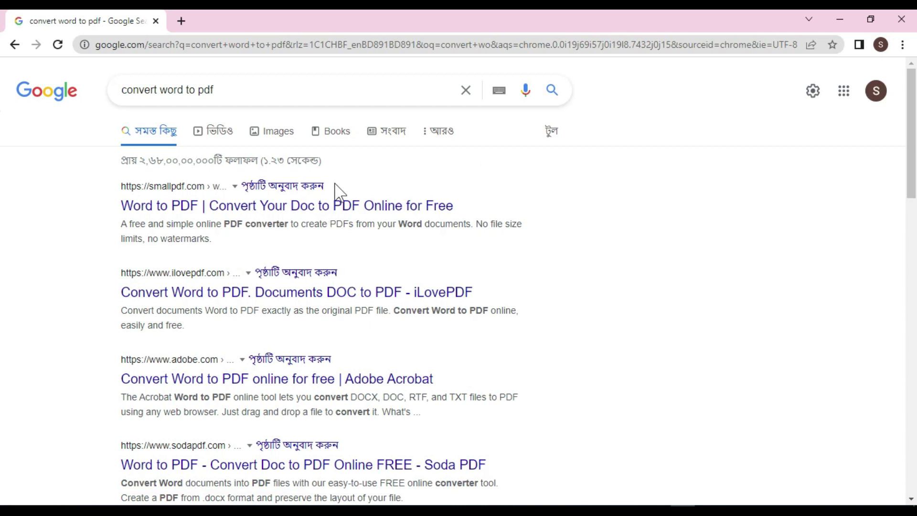
Open Smallpdf's Word to PDF converter from the results and upload New Microsoft Word Document.docx from the Desktop.
click(362, 209)
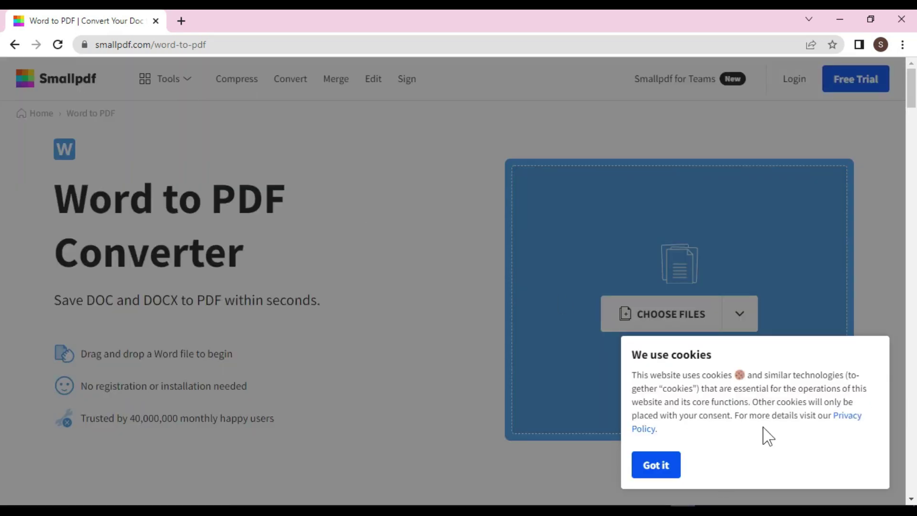
click(675, 470)
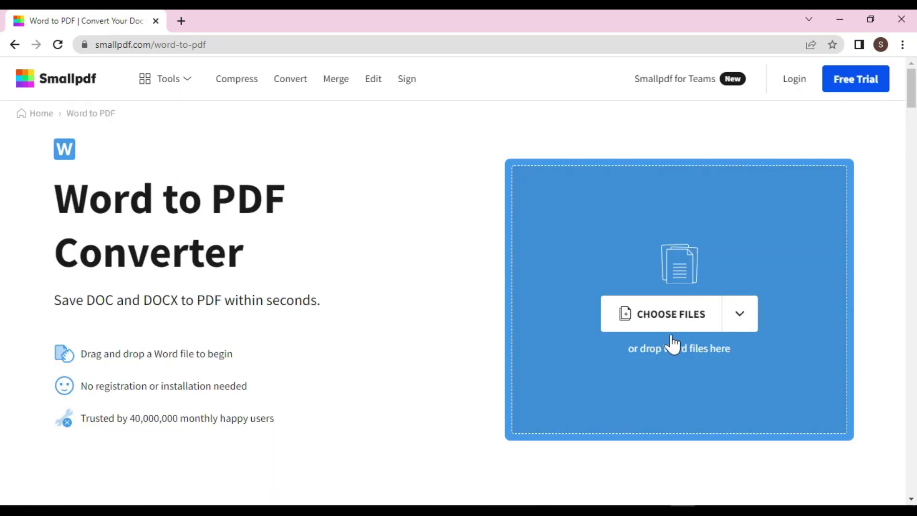
click(675, 319)
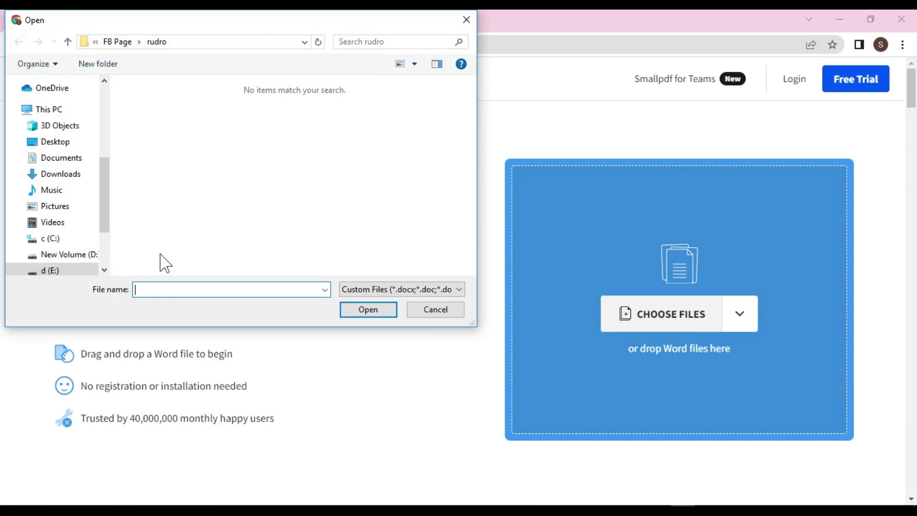
click(61, 143)
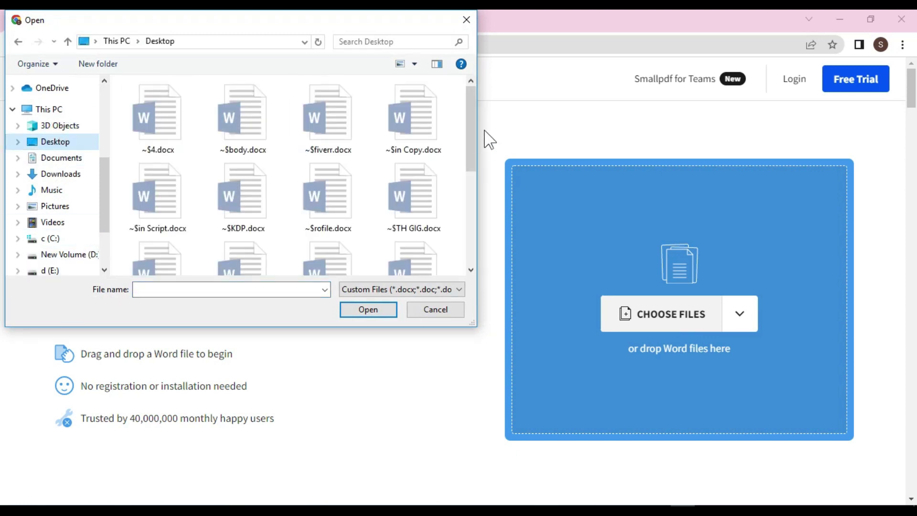
drag(469, 107, 472, 224)
click(158, 220)
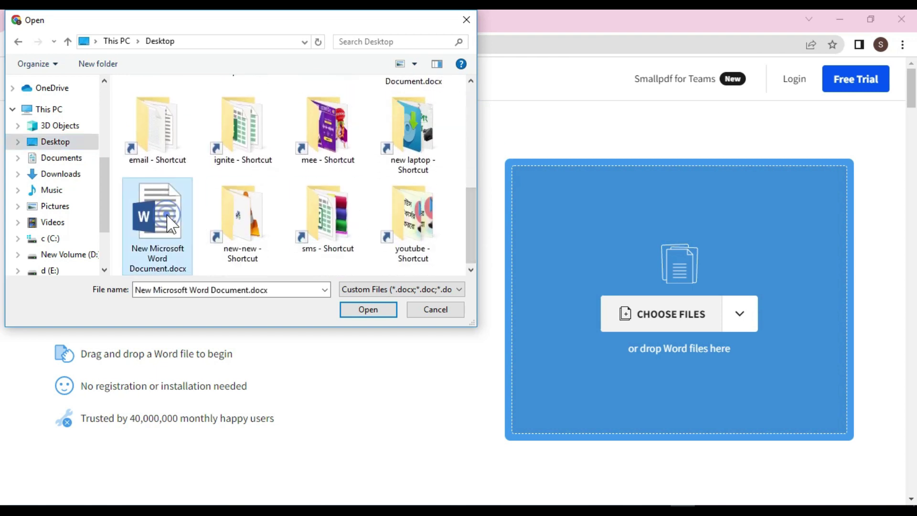
click(371, 309)
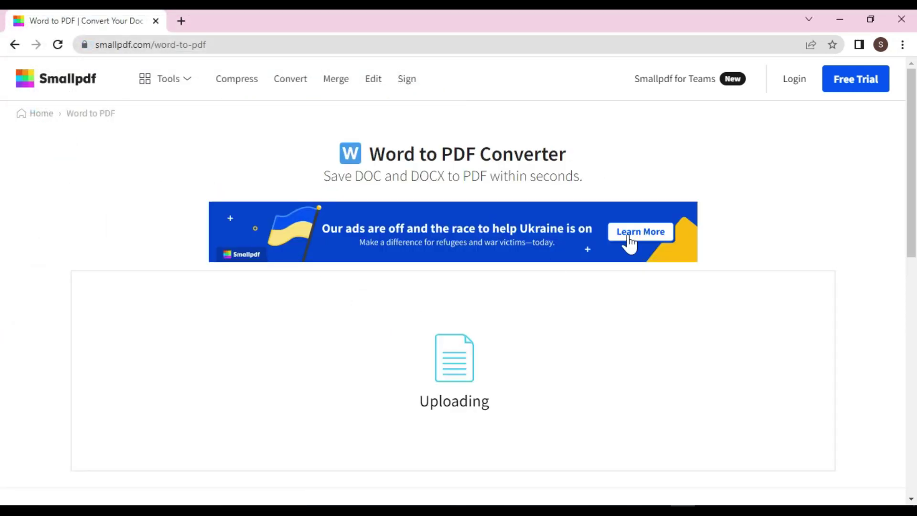
scroll(1, 182, down, 3)
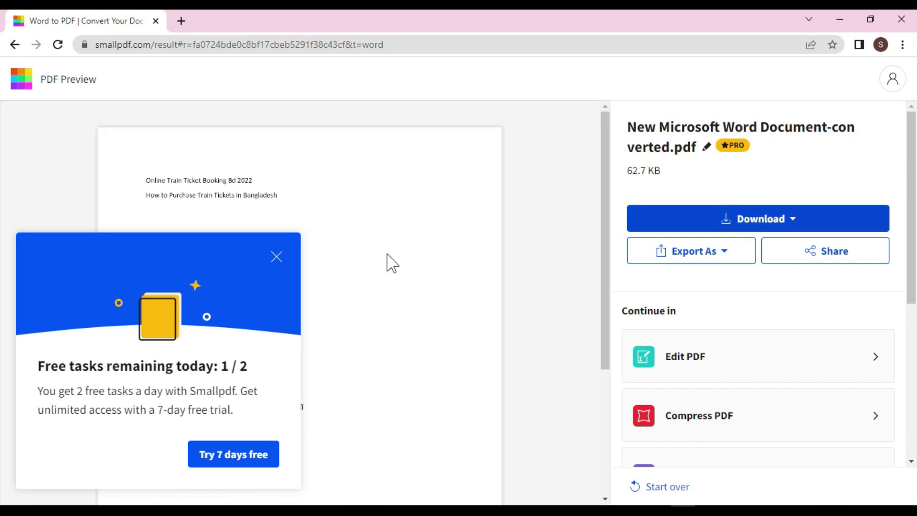
Dismiss the free trial offer and save the converted PDF to the device.
click(276, 256)
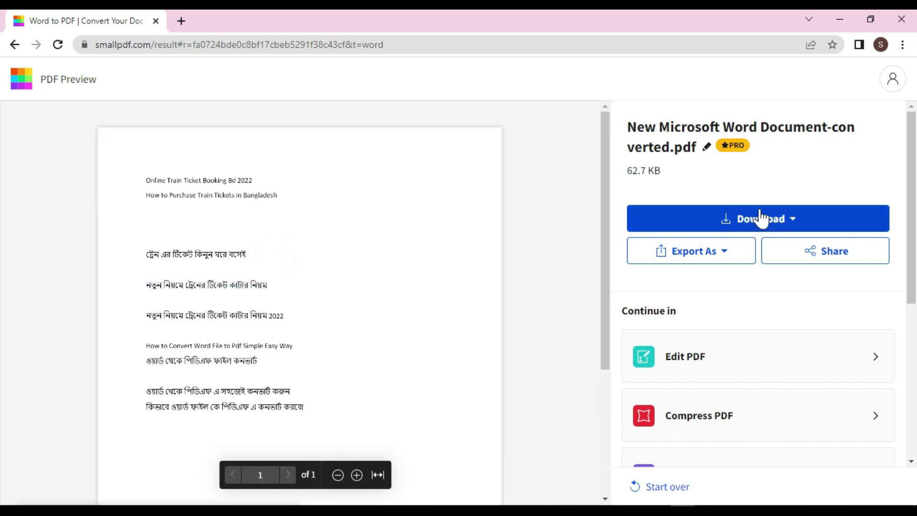
click(762, 220)
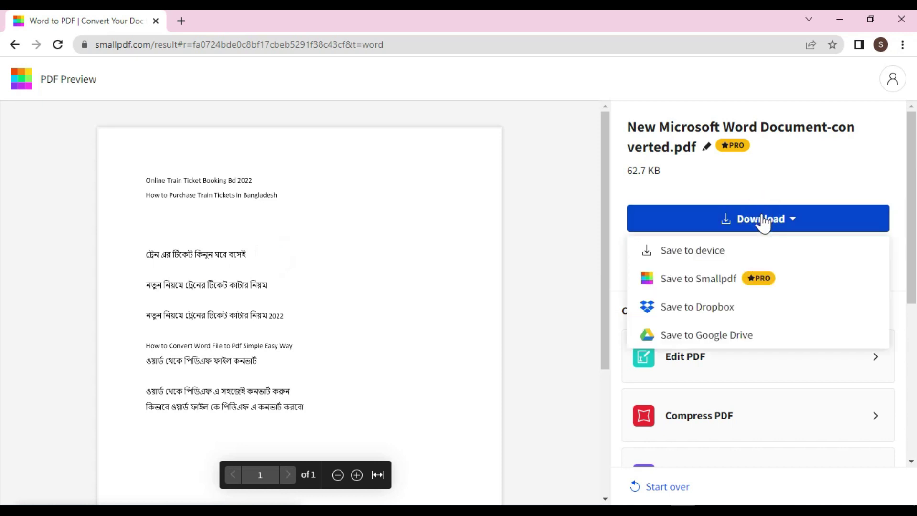
click(725, 252)
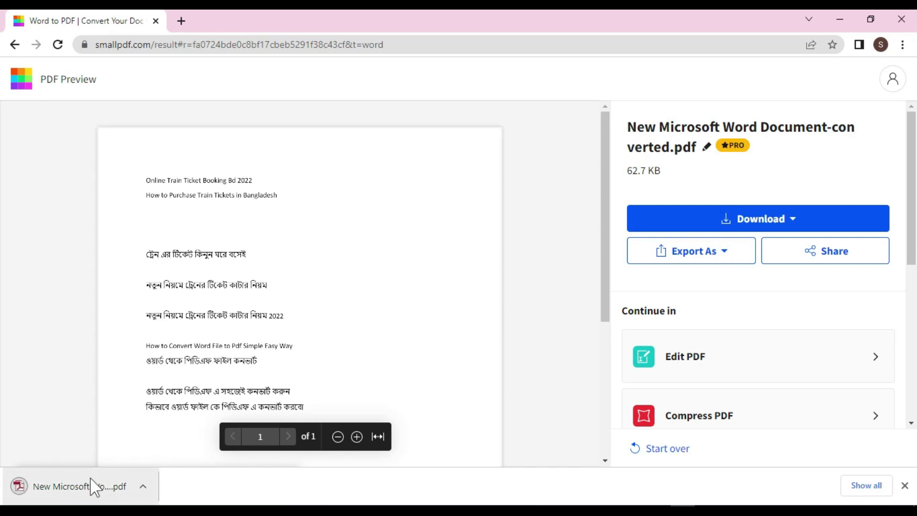
Open the downloaded New Microsoft Word Document-converted.pdf, review its page, and return to the desktop.
click(99, 491)
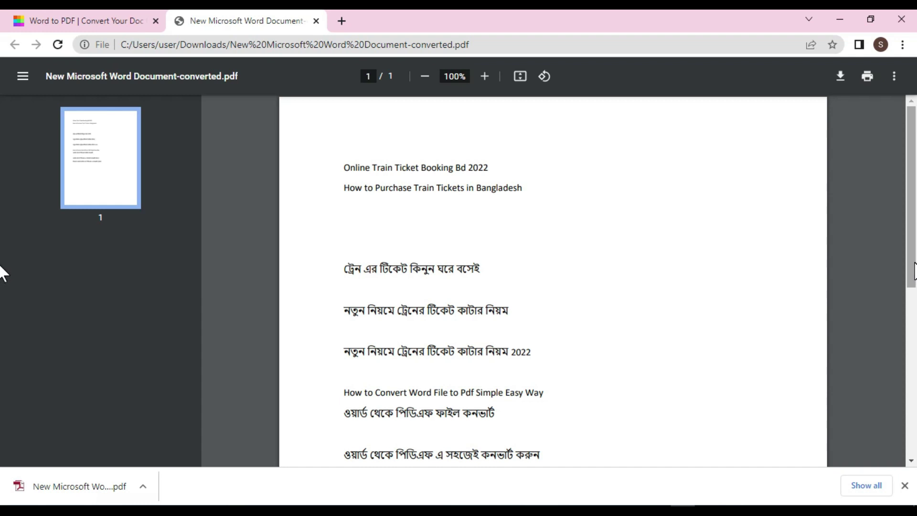
drag(912, 262, 900, 215)
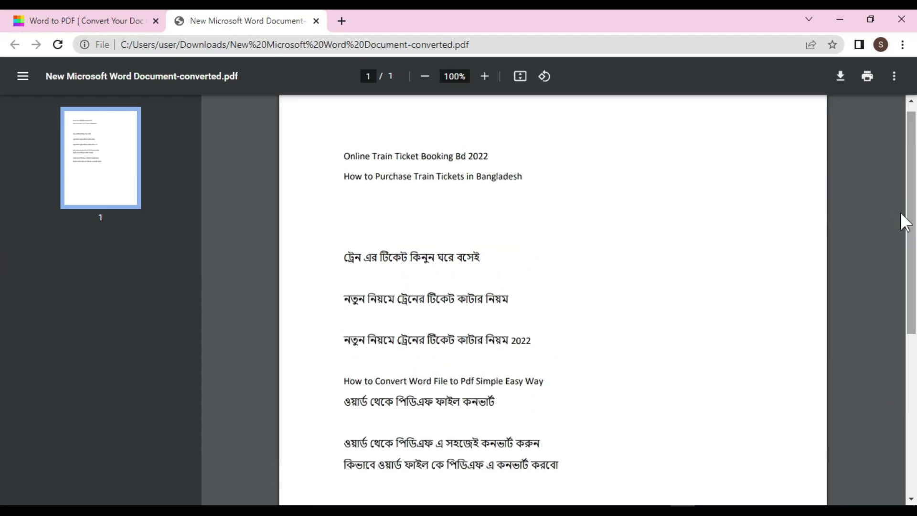
click(839, 19)
click(569, 264)
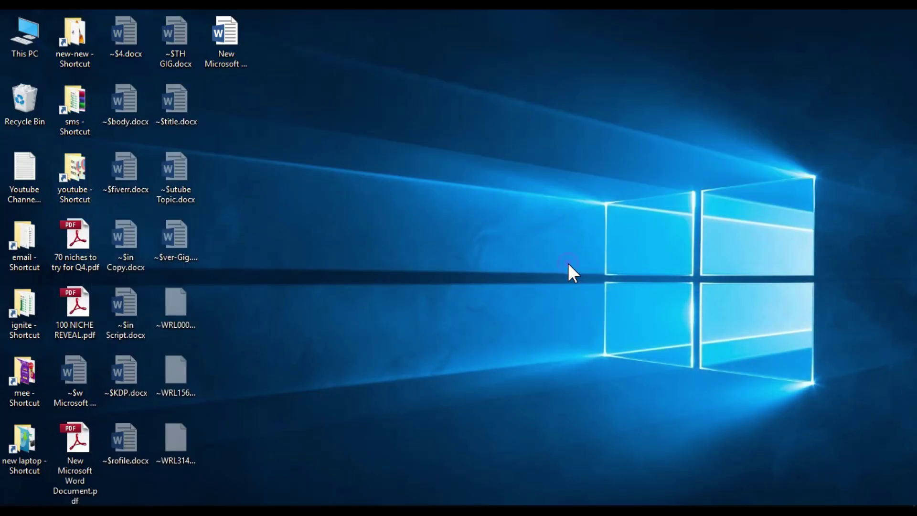